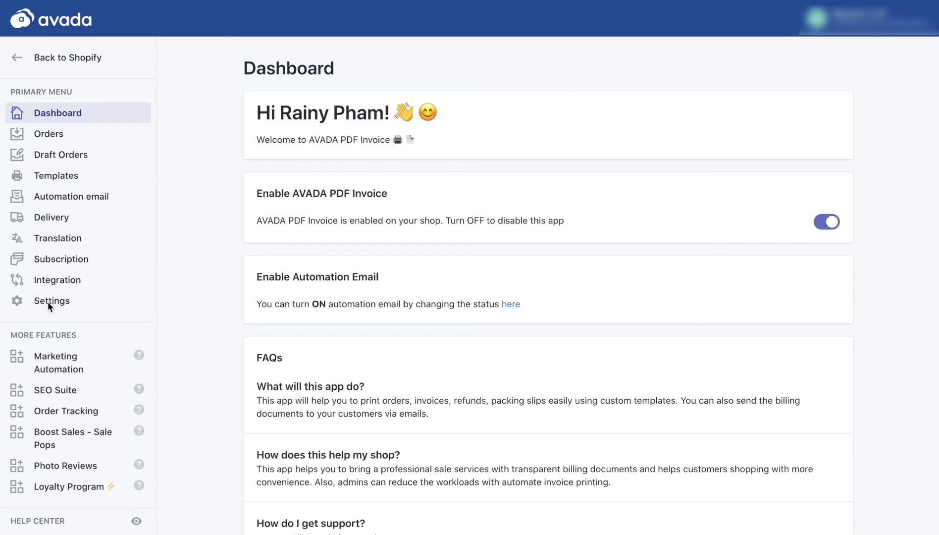
Open Settings from the sidebar and scroll through the store details form
{"action": "left_click", "coordinate": [47, 302]}
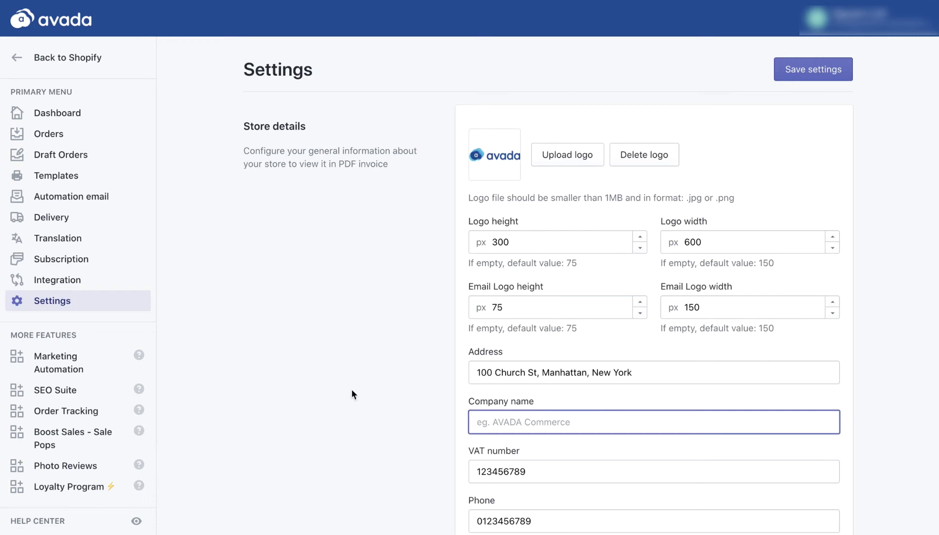
{"action": "scroll", "coordinate": [331, 244], "scroll_direction": "down", "scroll_amount": 3}
{"action": "scroll", "coordinate": [331, 244], "scroll_direction": "up", "scroll_amount": 2}
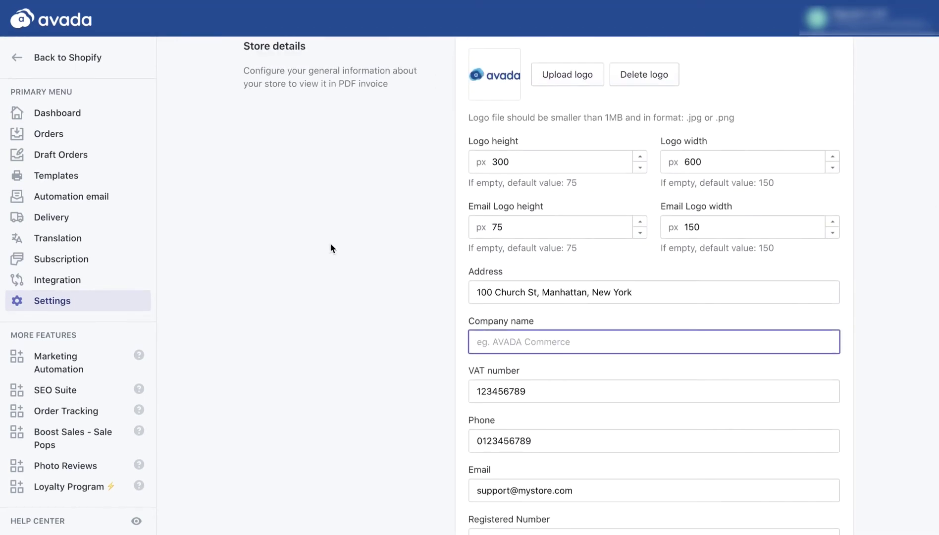
{"action": "scroll", "coordinate": [330, 247], "scroll_direction": "down", "scroll_amount": 10}
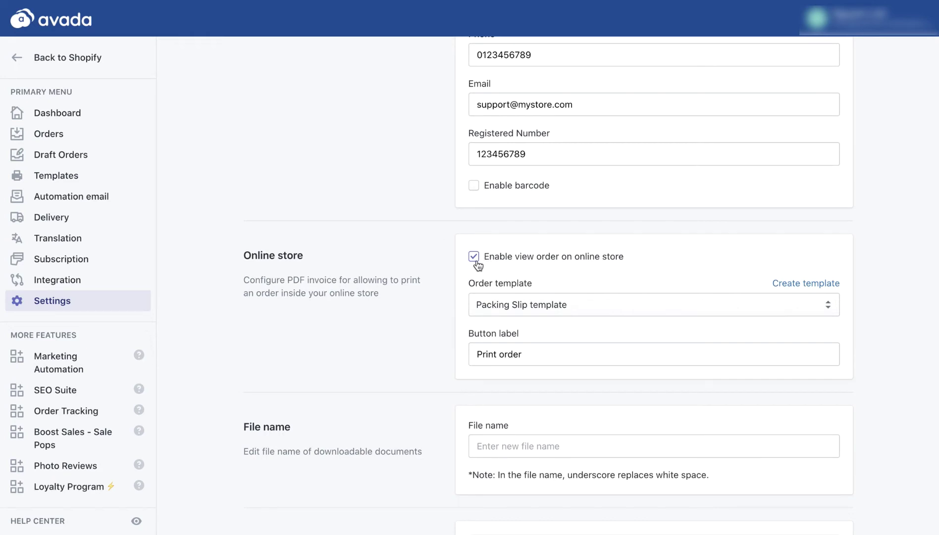
Check the Order template options, keep Packing Slip, and return to the top of the form
{"action": "left_click", "coordinate": [533, 306]}
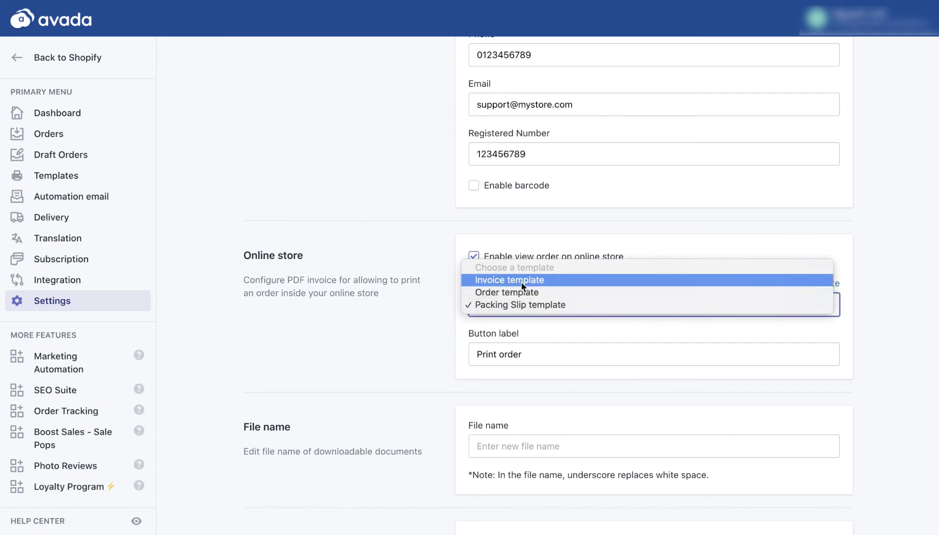
{"action": "left_click", "coordinate": [551, 356]}
{"action": "left_click", "coordinate": [361, 310]}
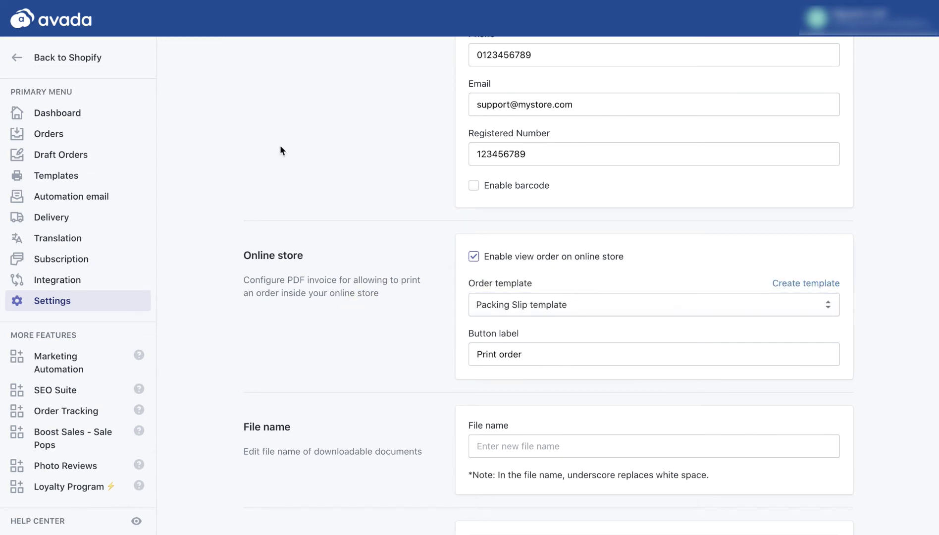
{"action": "scroll", "coordinate": [279, 145], "scroll_direction": "up", "scroll_amount": 10}
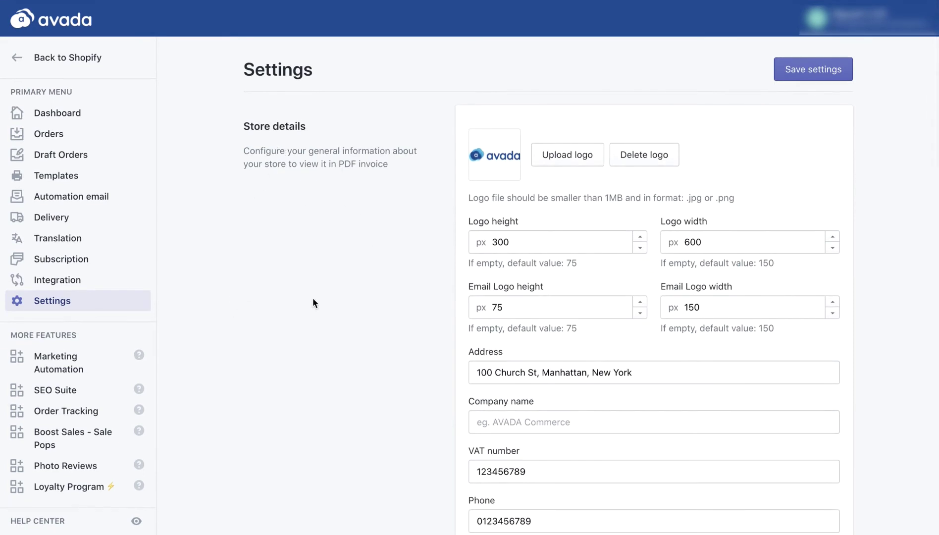
{"action": "scroll", "coordinate": [313, 299], "scroll_direction": "down", "scroll_amount": 2}
{"action": "scroll", "coordinate": [313, 299], "scroll_direction": "up", "scroll_amount": 2}
Open the Templates page listing the store's four document templates
{"action": "left_click", "coordinate": [83, 177]}
{"action": "mouse_move", "coordinate": [469, 166]}
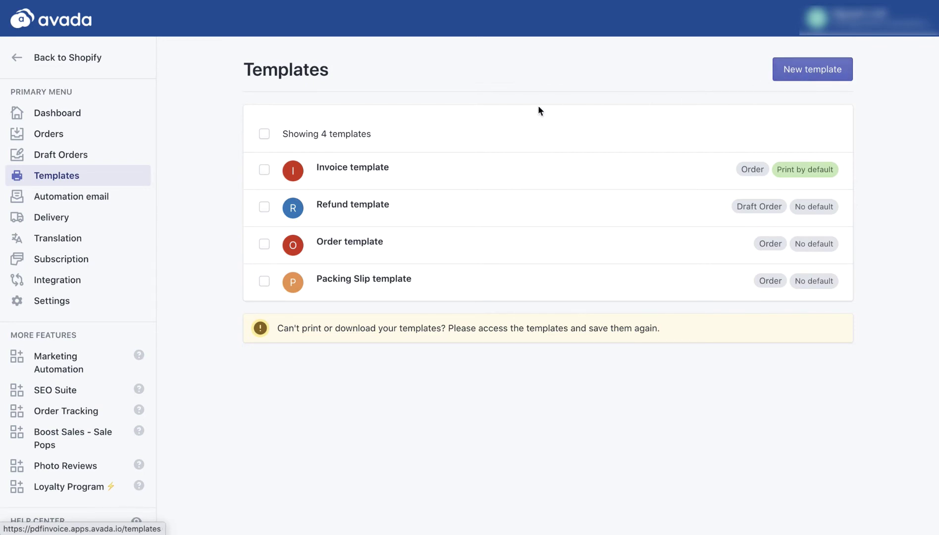
Open the Invoice template's General settings and set the currency to Store currency
{"action": "mouse_move", "coordinate": [365, 166]}
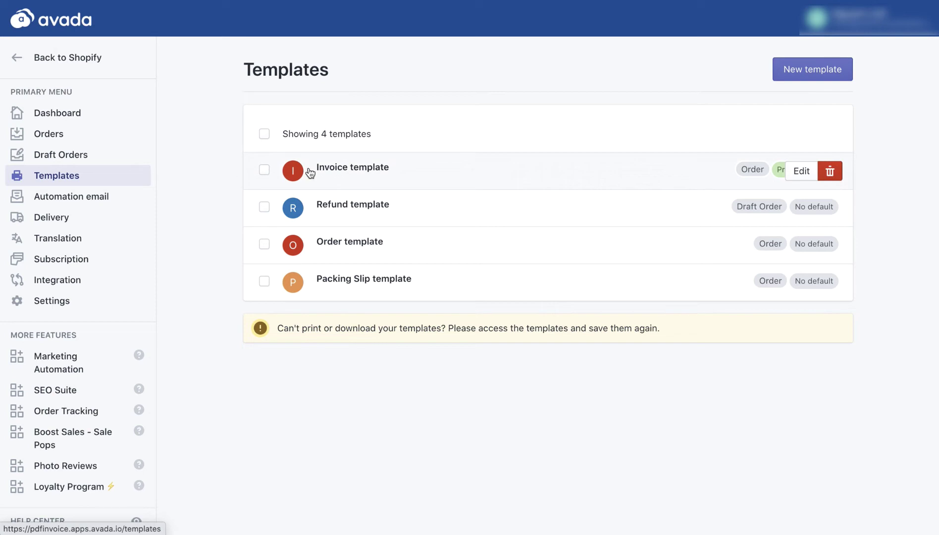
{"action": "left_click", "coordinate": [339, 169]}
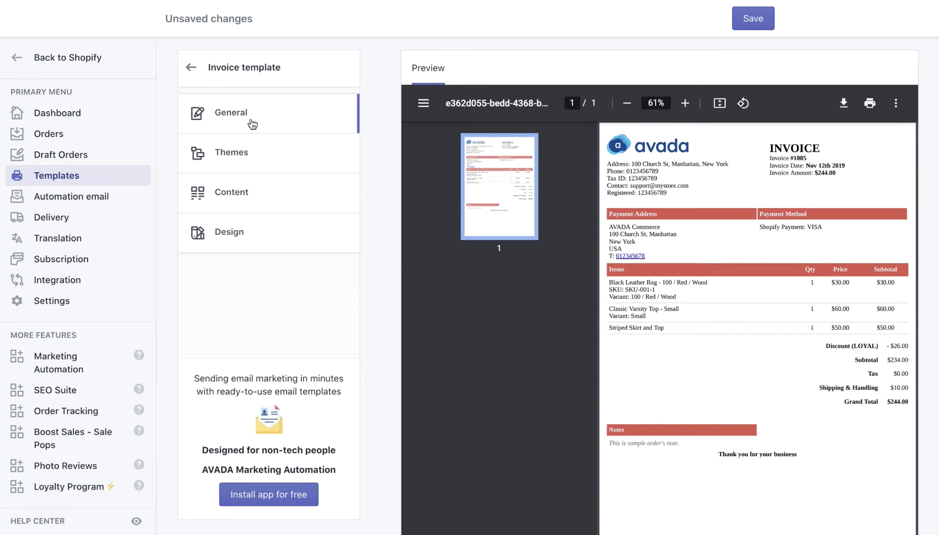
{"action": "left_click", "coordinate": [253, 123]}
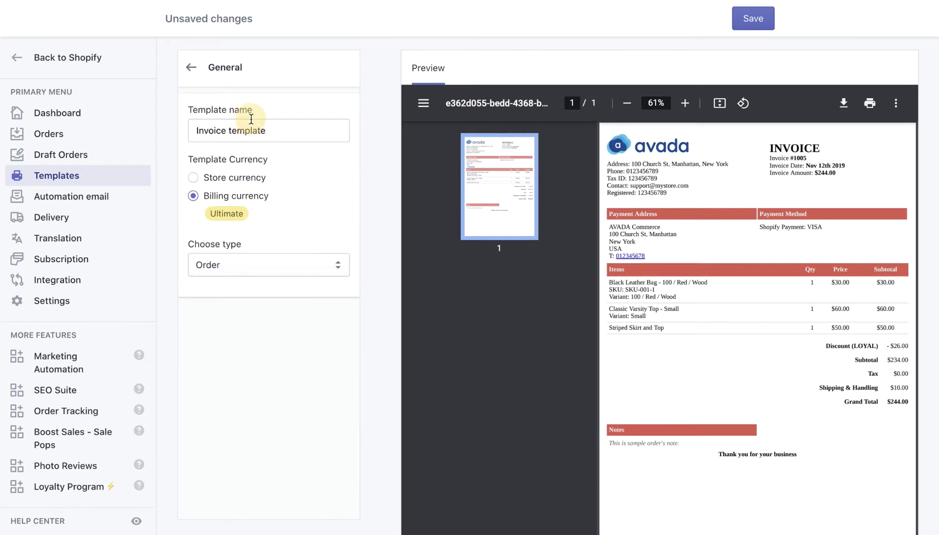
{"action": "left_click", "coordinate": [285, 132]}
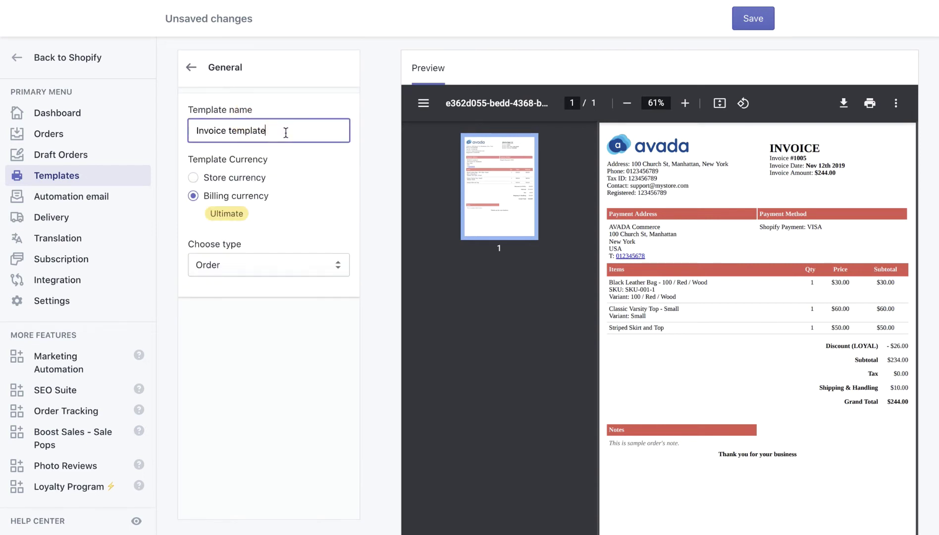
{"action": "left_click", "coordinate": [193, 177]}
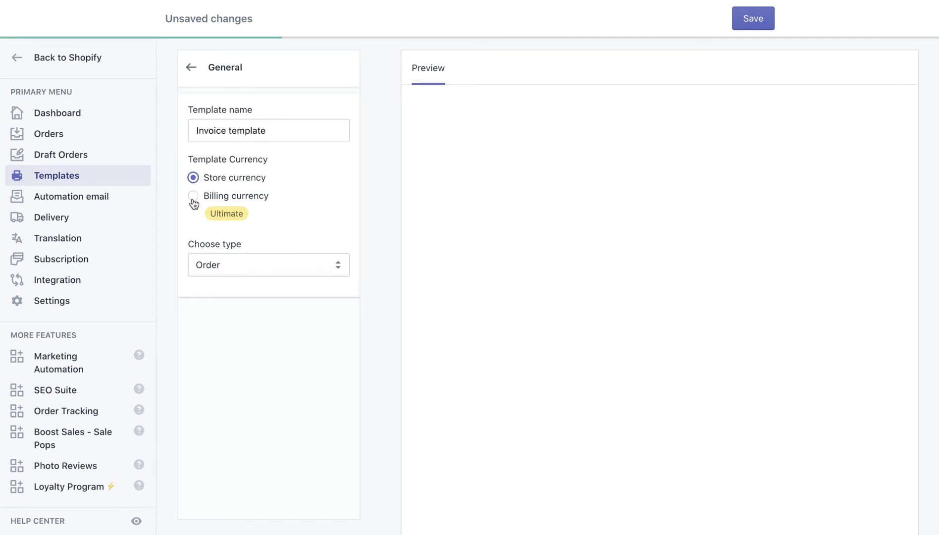
{"action": "left_click", "coordinate": [193, 198]}
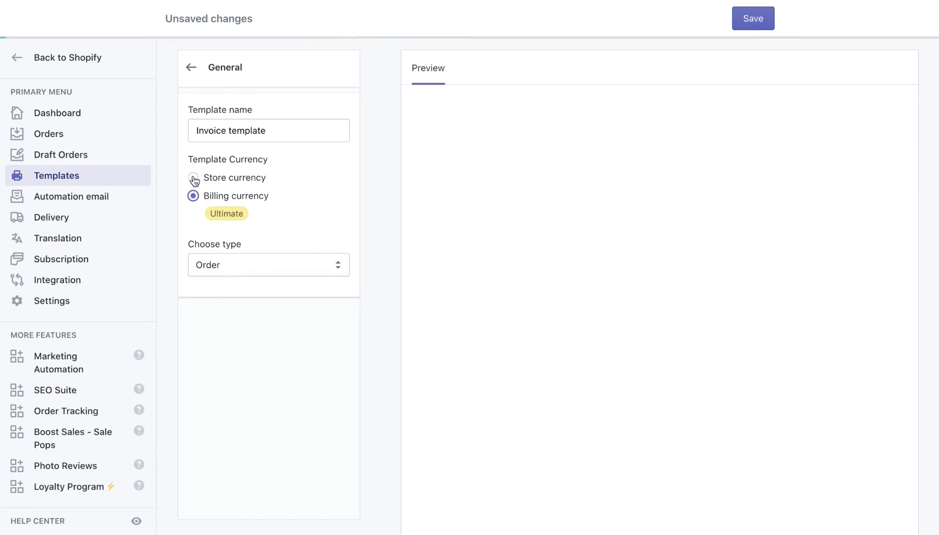
{"action": "left_click", "coordinate": [193, 179]}
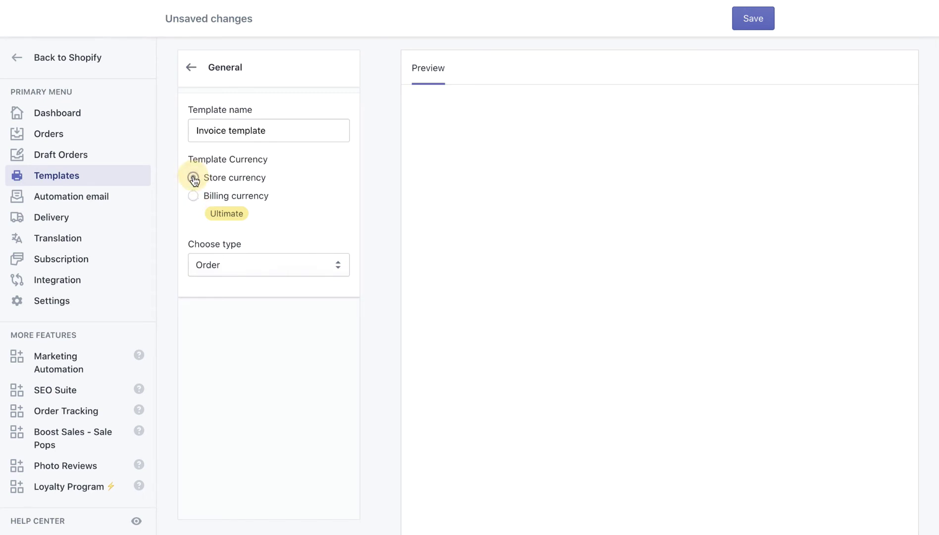
Keep Order as the document type and go back to the template's sections
{"action": "left_click", "coordinate": [234, 268]}
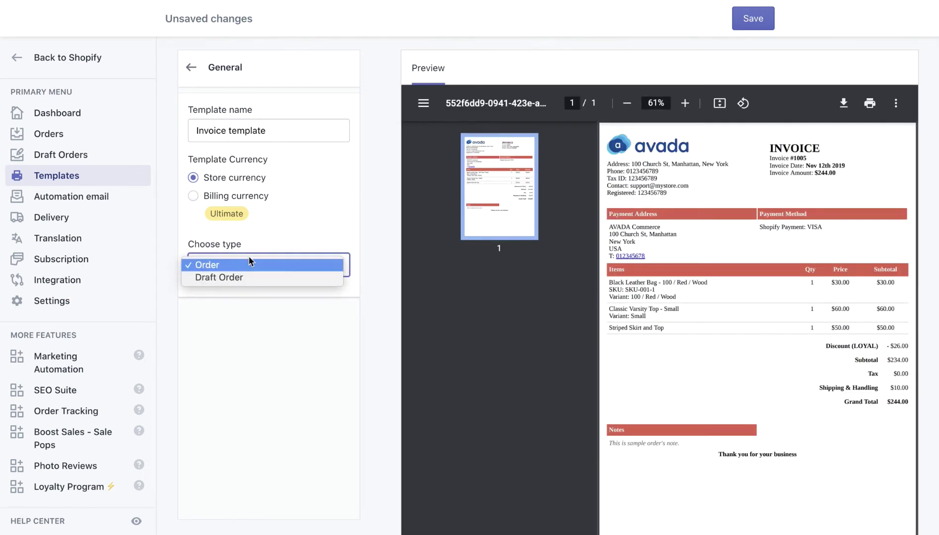
{"action": "left_click", "coordinate": [316, 228]}
{"action": "left_click", "coordinate": [191, 67]}
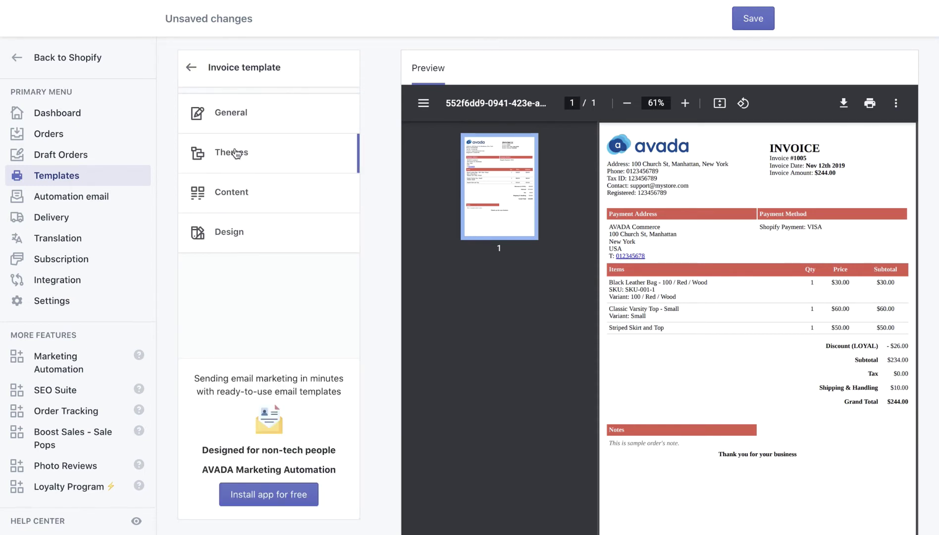
In Themes, switch the Invoice template to the Summer theme from Explore themes
{"action": "left_click", "coordinate": [230, 151]}
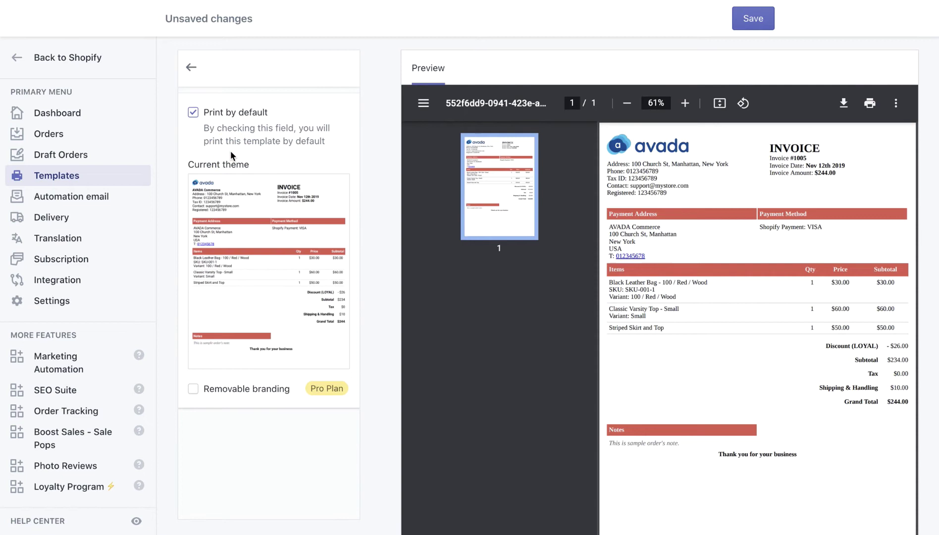
{"action": "mouse_move", "coordinate": [207, 201]}
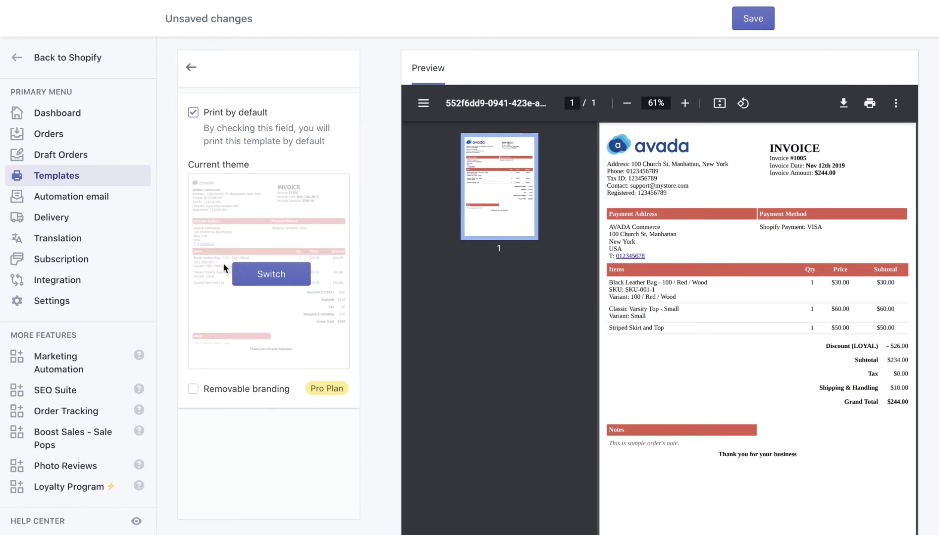
{"action": "left_click", "coordinate": [272, 277]}
{"action": "scroll", "coordinate": [463, 286], "scroll_direction": "down", "scroll_amount": 15}
{"action": "scroll", "coordinate": [463, 286], "scroll_direction": "up", "scroll_amount": 15}
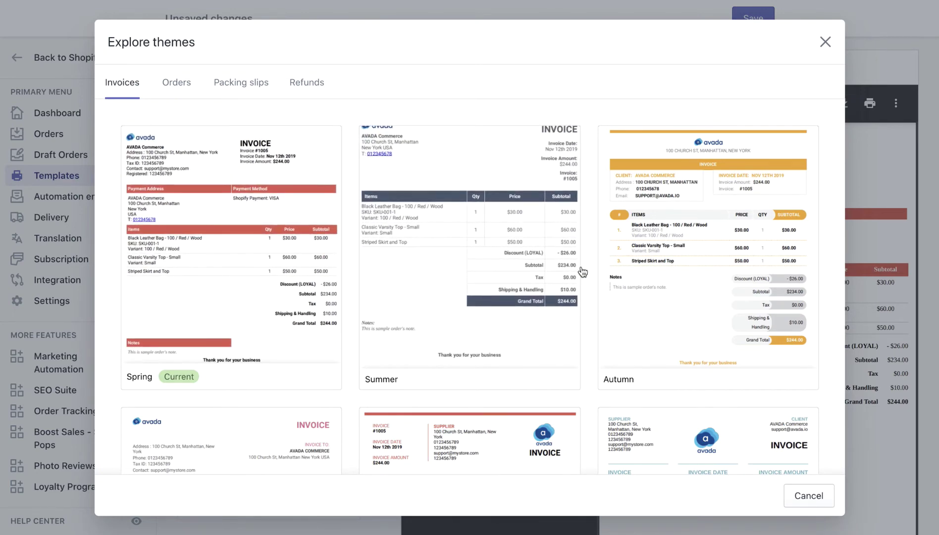
{"action": "left_click", "coordinate": [464, 229]}
{"action": "left_click", "coordinate": [807, 467]}
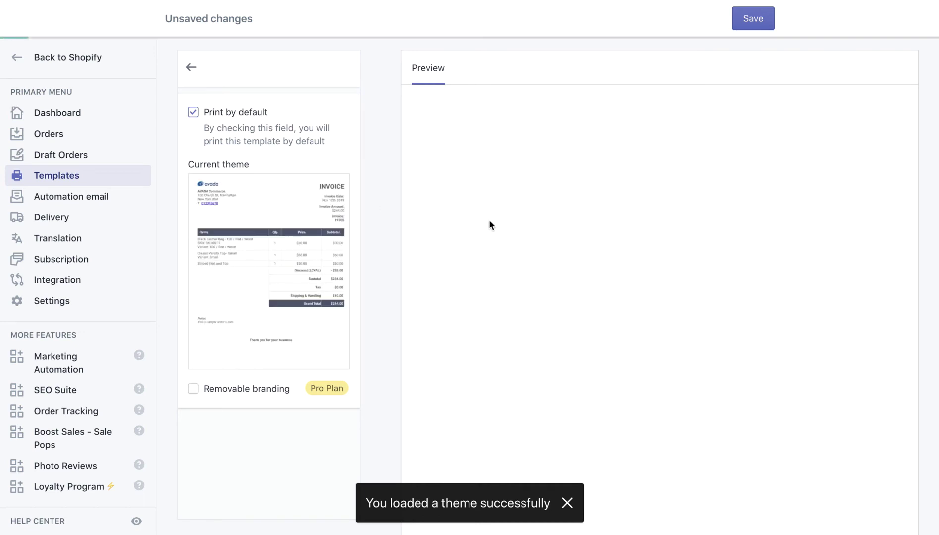
{"action": "mouse_move", "coordinate": [233, 235]}
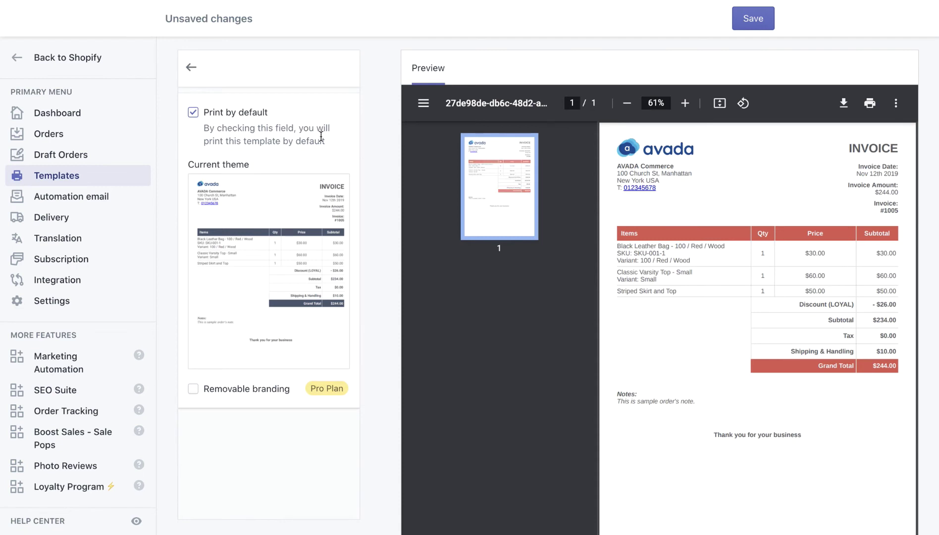
{"action": "left_click", "coordinate": [191, 68]}
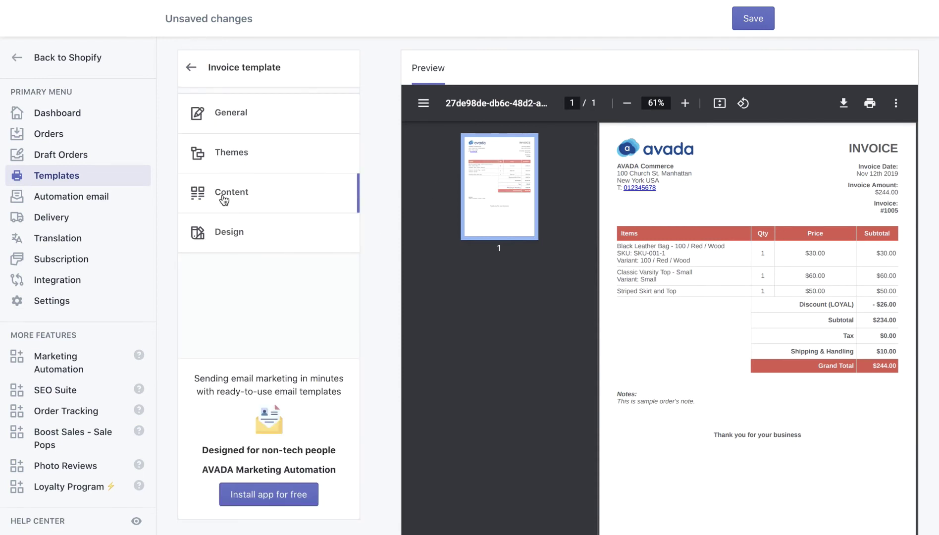
{"action": "left_click", "coordinate": [223, 199]}
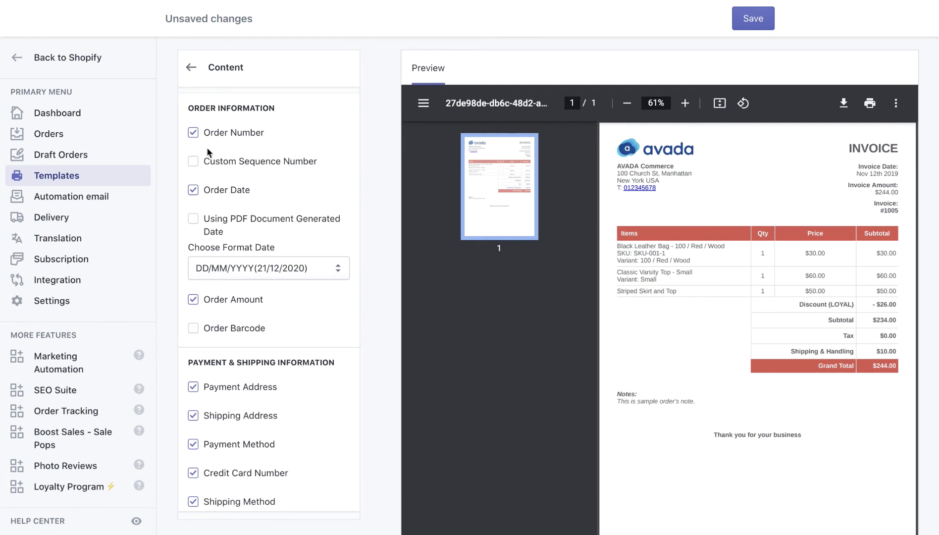
{"action": "scroll", "coordinate": [208, 245], "scroll_direction": "down", "scroll_amount": 3}
{"action": "scroll", "coordinate": [208, 248], "scroll_direction": "down", "scroll_amount": 2}
{"action": "scroll", "coordinate": [210, 247], "scroll_direction": "up", "scroll_amount": 2}
{"action": "scroll", "coordinate": [210, 250], "scroll_direction": "down", "scroll_amount": 3}
{"action": "scroll", "coordinate": [258, 303], "scroll_direction": "down", "scroll_amount": 3}
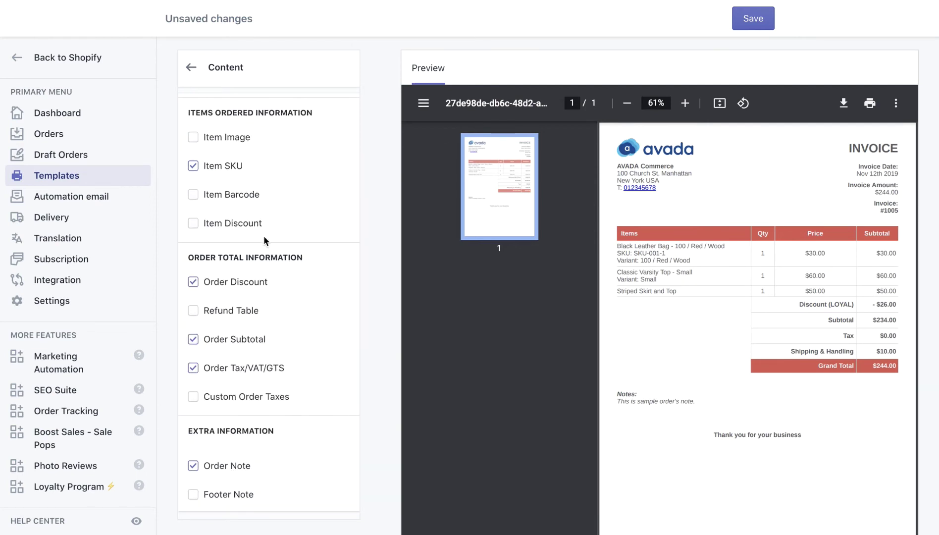
{"action": "scroll", "coordinate": [247, 371], "scroll_direction": "up", "scroll_amount": 3}
{"action": "scroll", "coordinate": [247, 371], "scroll_direction": "up", "scroll_amount": 7}
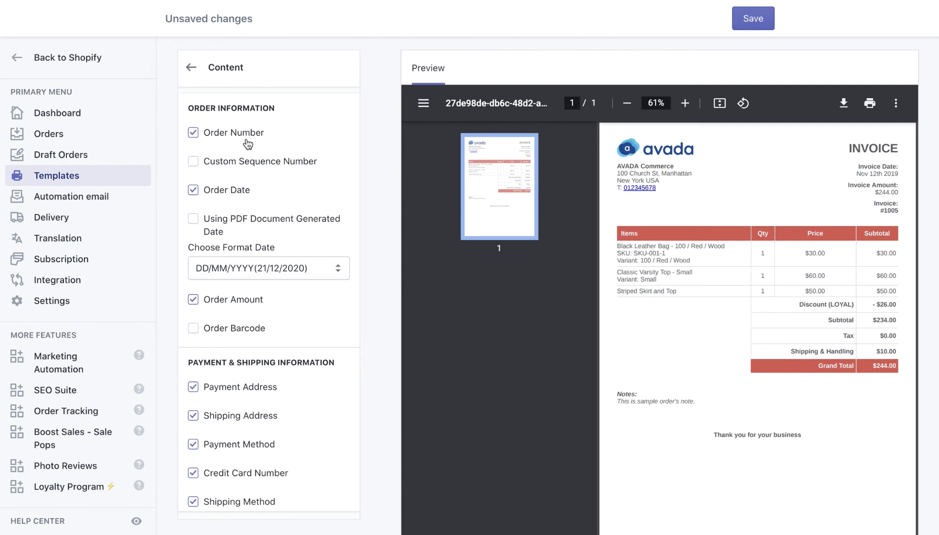
Enable Custom Sequence Number with prefix INV-, check the INV-1005 preview, then go back
{"action": "left_click", "coordinate": [194, 165]}
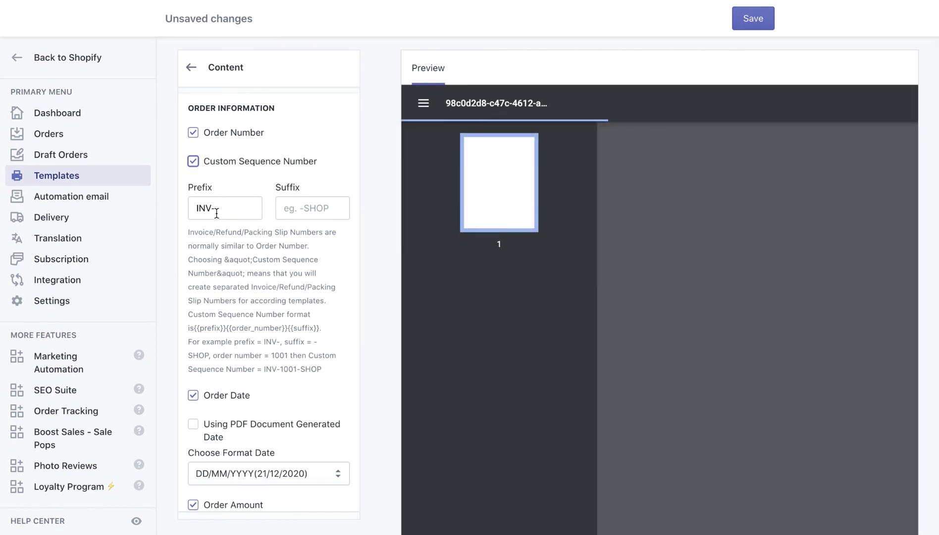
{"action": "left_click", "coordinate": [221, 211]}
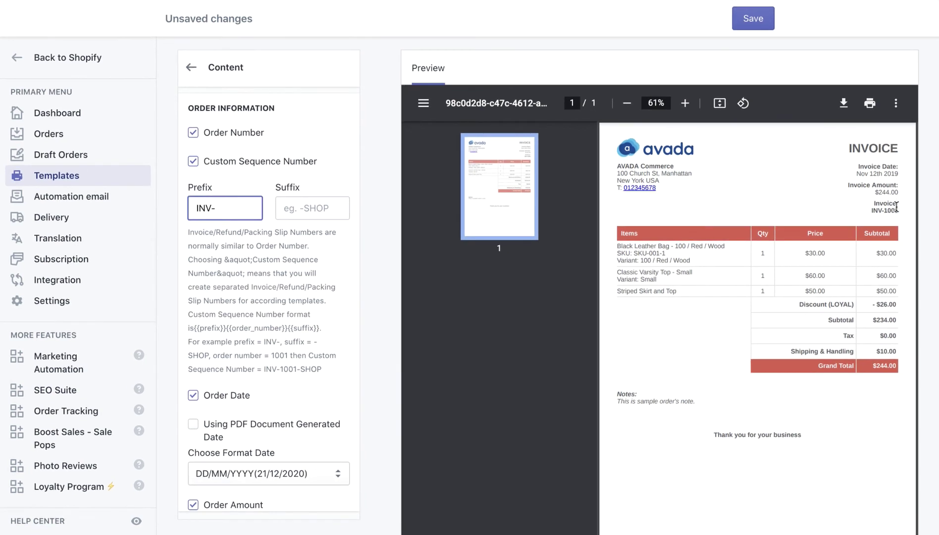
{"action": "left_click", "coordinate": [874, 208]}
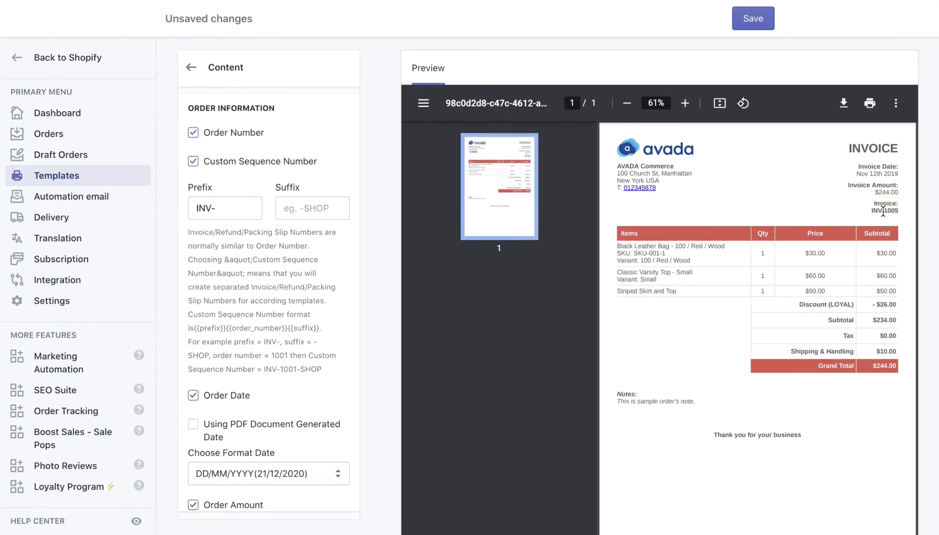
{"action": "scroll", "coordinate": [243, 255], "scroll_direction": "down", "scroll_amount": 7}
{"action": "scroll", "coordinate": [238, 258], "scroll_direction": "down", "scroll_amount": 5}
{"action": "scroll", "coordinate": [217, 262], "scroll_direction": "up", "scroll_amount": 15}
{"action": "scroll", "coordinate": [268, 376], "scroll_direction": "down", "scroll_amount": 10}
{"action": "scroll", "coordinate": [268, 375], "scroll_direction": "up", "scroll_amount": 10}
{"action": "scroll", "coordinate": [271, 301], "scroll_direction": "down", "scroll_amount": 10}
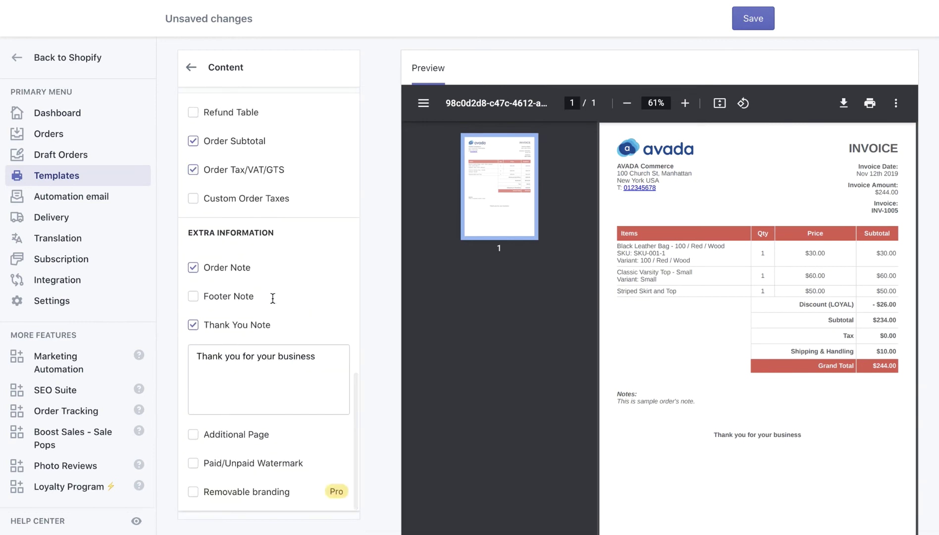
{"action": "scroll", "coordinate": [272, 302], "scroll_direction": "up", "scroll_amount": 10}
{"action": "left_click", "coordinate": [191, 68]}
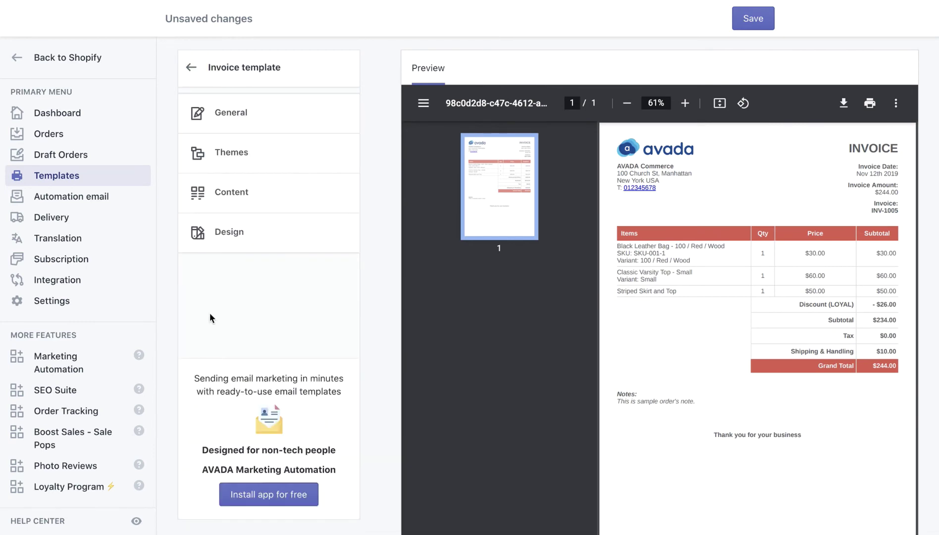
Open the Design section and scroll down to Font size and Primary color
{"action": "left_click", "coordinate": [233, 234]}
{"action": "mouse_move", "coordinate": [268, 124]}
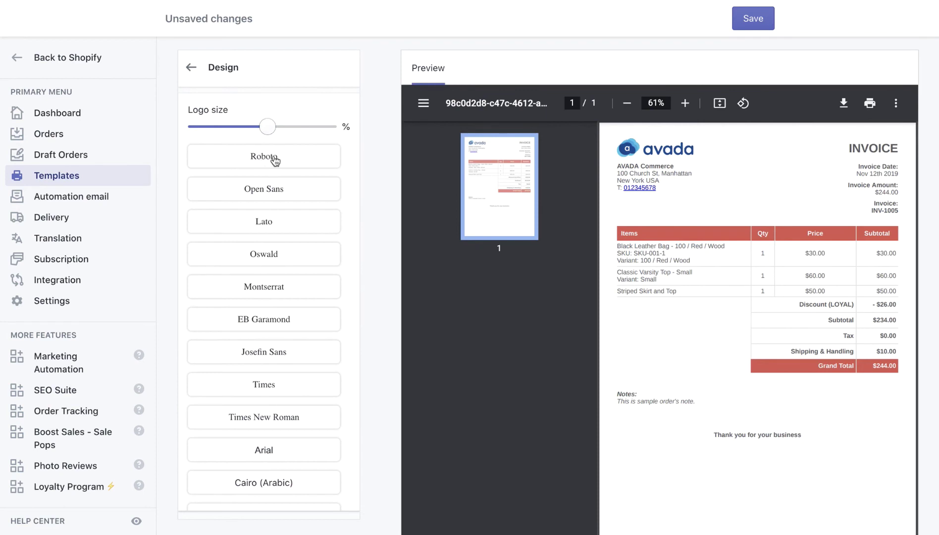
{"action": "scroll", "coordinate": [226, 238], "scroll_direction": "down", "scroll_amount": 3}
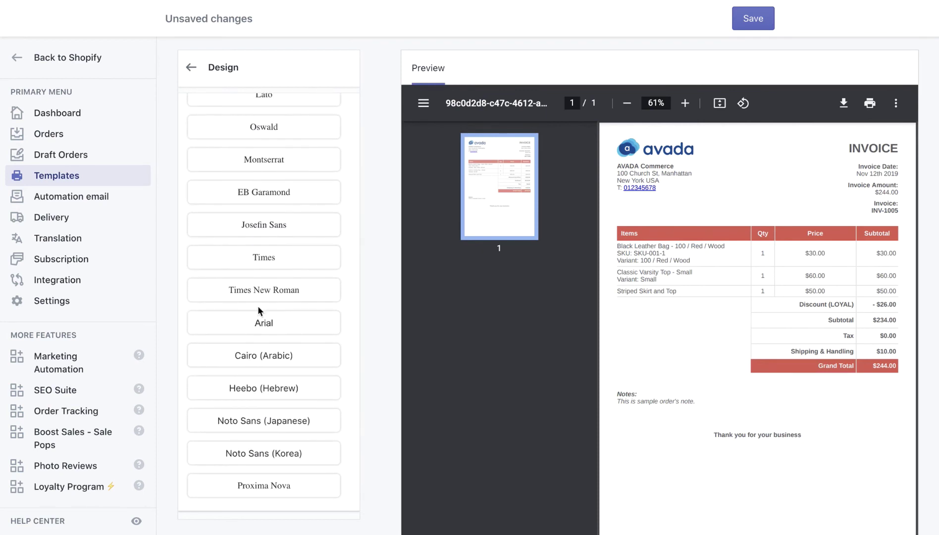
{"action": "scroll", "coordinate": [242, 354], "scroll_direction": "down", "scroll_amount": 3}
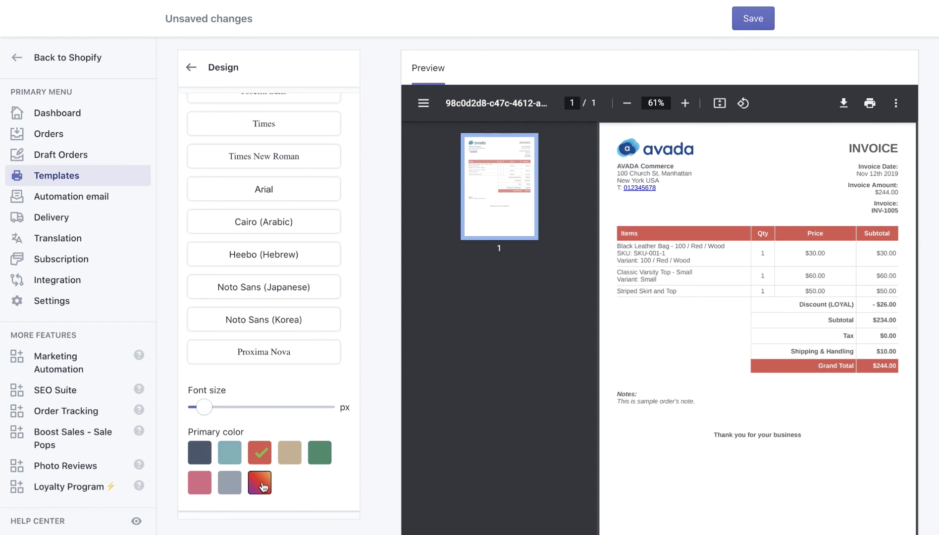
Set the primary color to hex 3362cc in the custom color picker
{"action": "left_click", "coordinate": [261, 486]}
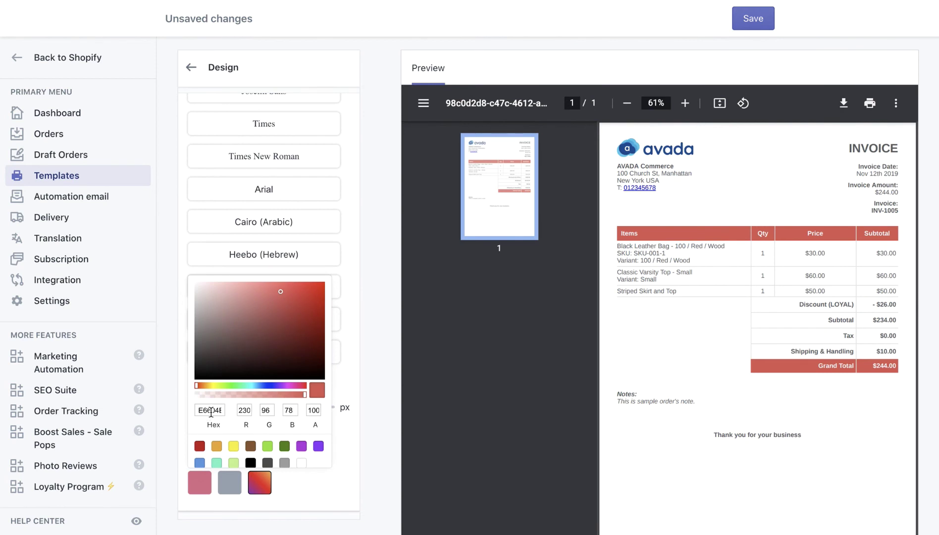
{"action": "double_click", "coordinate": [210, 410]}
{"action": "type", "text": "3362cc"}
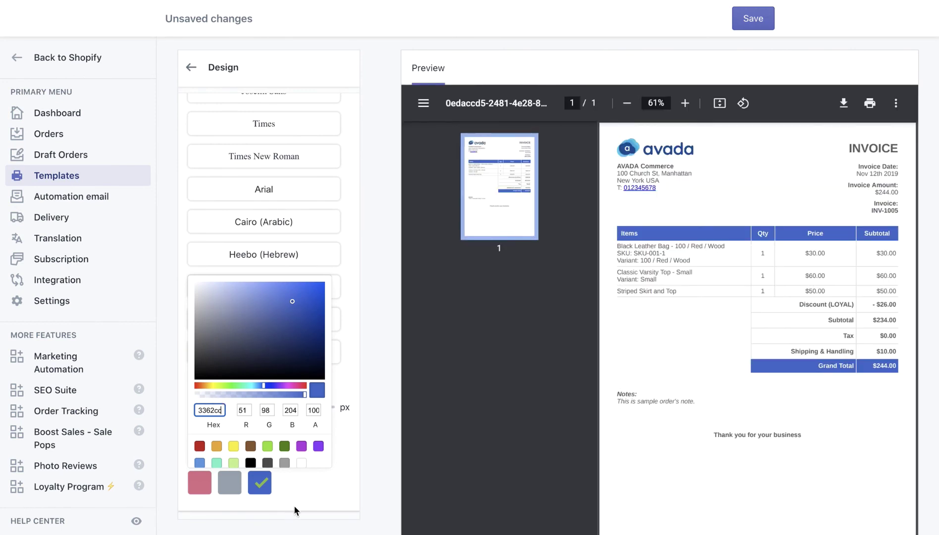
{"action": "left_click", "coordinate": [308, 497]}
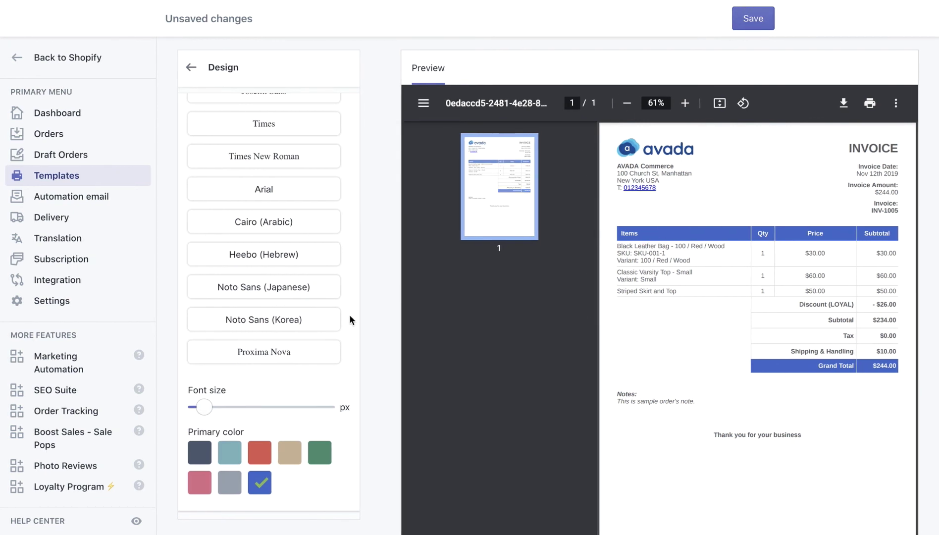
Save the Invoice template and return to the Templates list
{"action": "scroll", "coordinate": [245, 279], "scroll_direction": "up", "scroll_amount": 5}
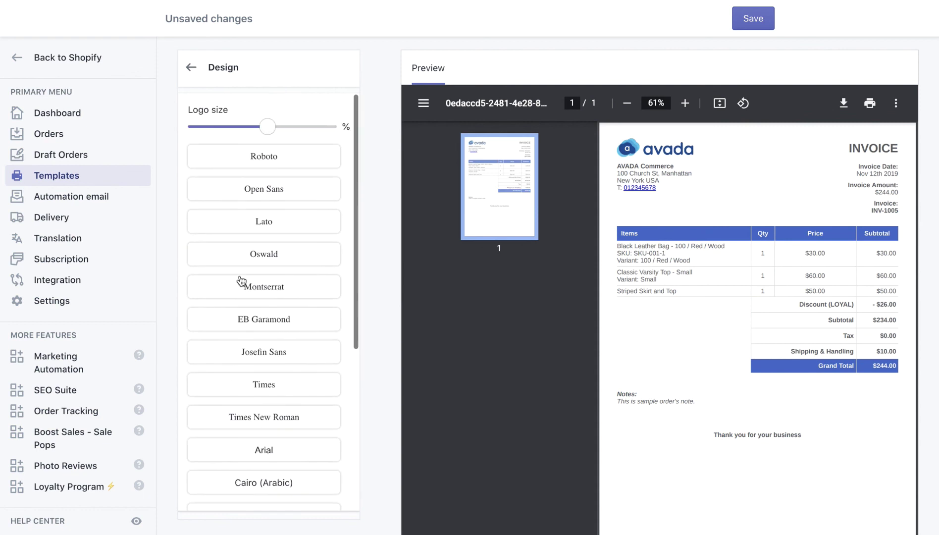
{"action": "left_click", "coordinate": [191, 68]}
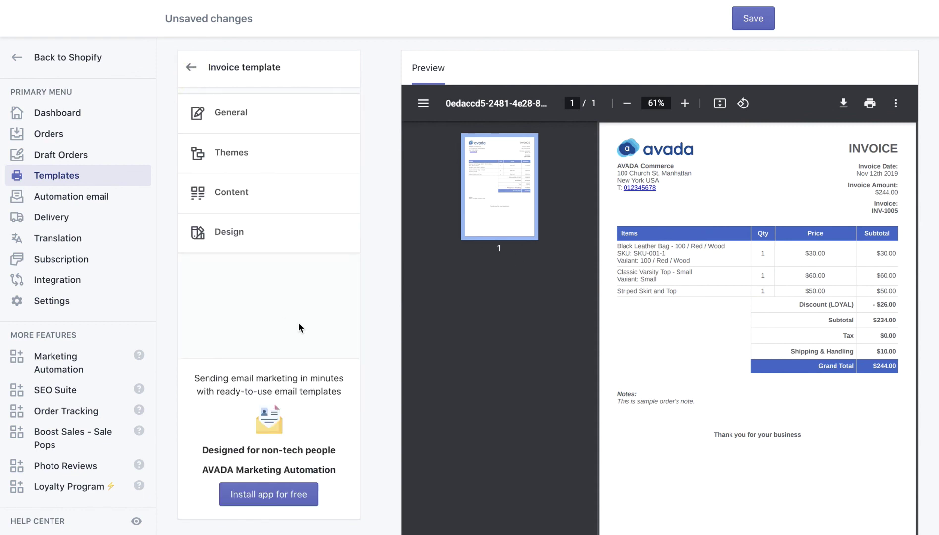
{"action": "left_click", "coordinate": [753, 20]}
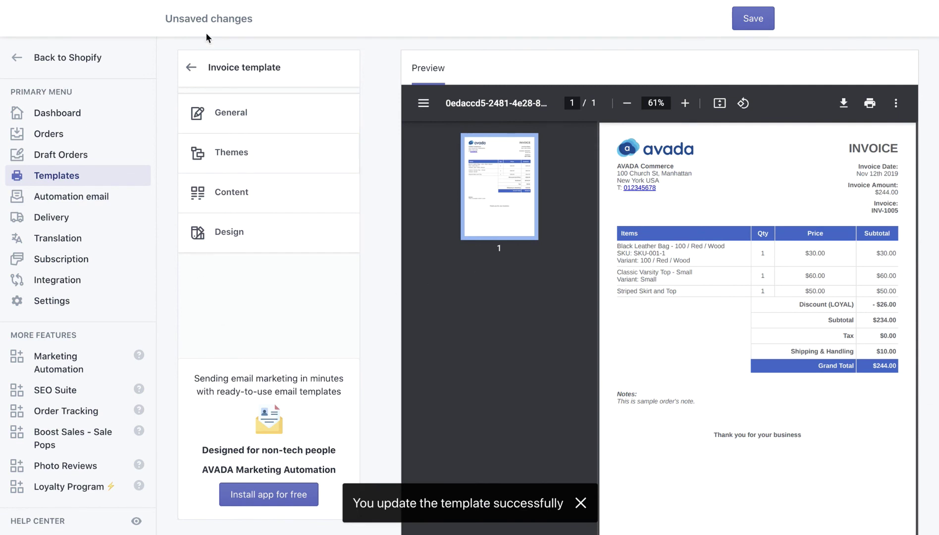
{"action": "left_click", "coordinate": [190, 68]}
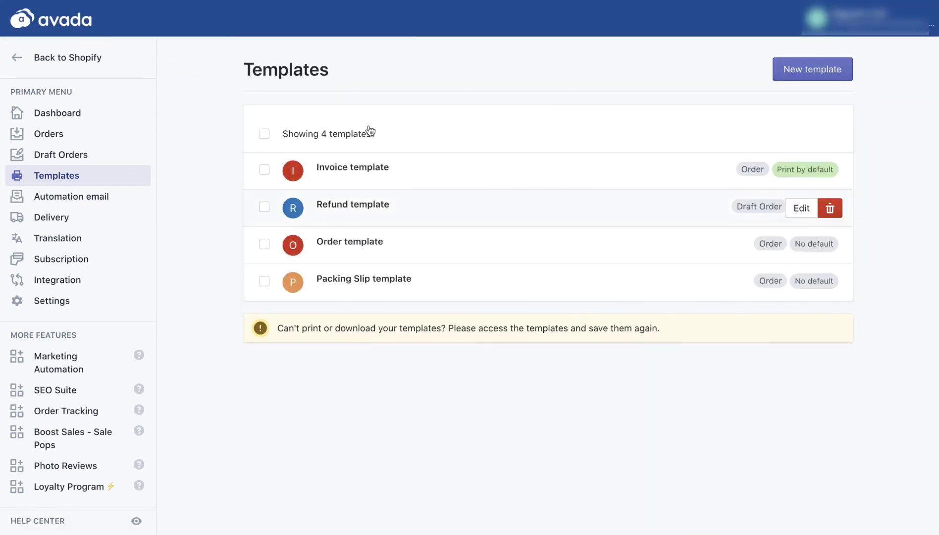
Visit the Translation settings, then open the Helpdesk contact form
{"action": "left_click", "coordinate": [124, 238]}
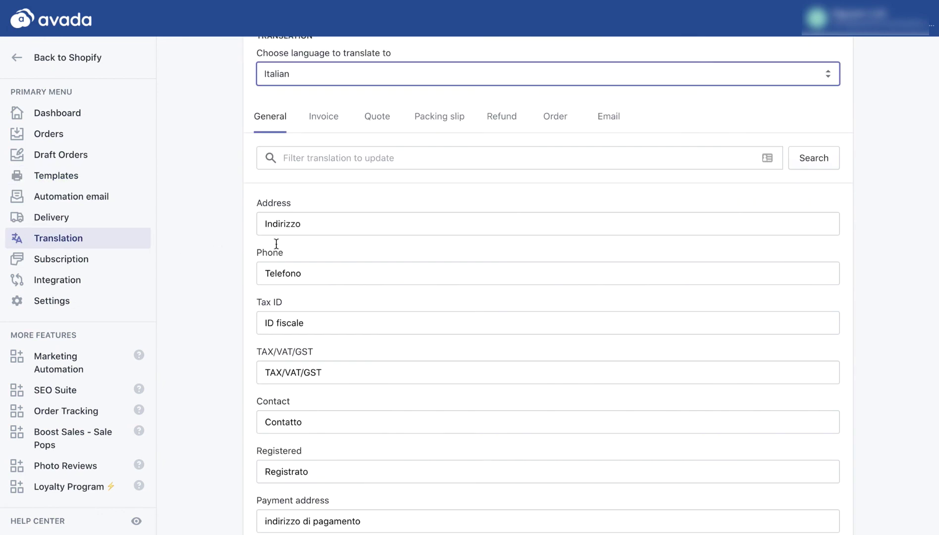
{"action": "scroll", "coordinate": [283, 266], "scroll_direction": "up", "scroll_amount": 10}
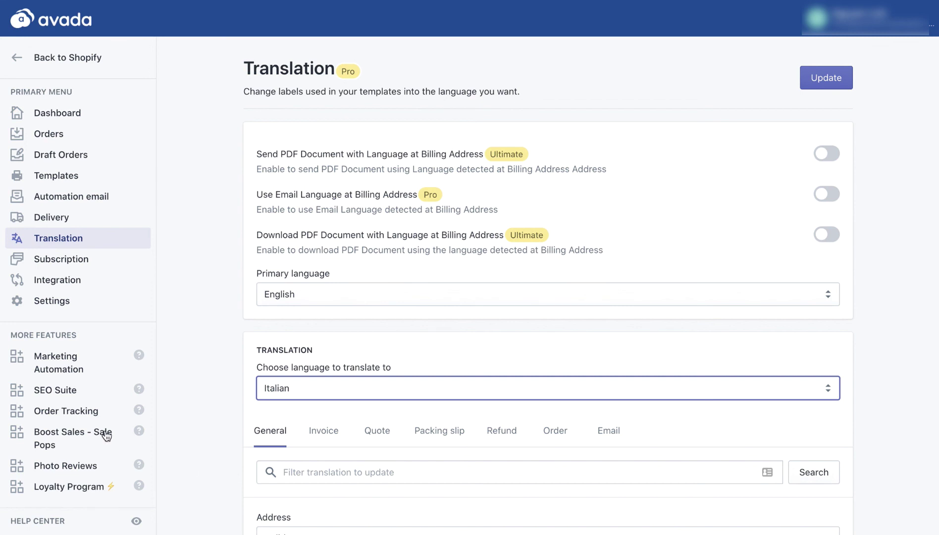
{"action": "scroll", "coordinate": [70, 424], "scroll_direction": "down", "scroll_amount": 2}
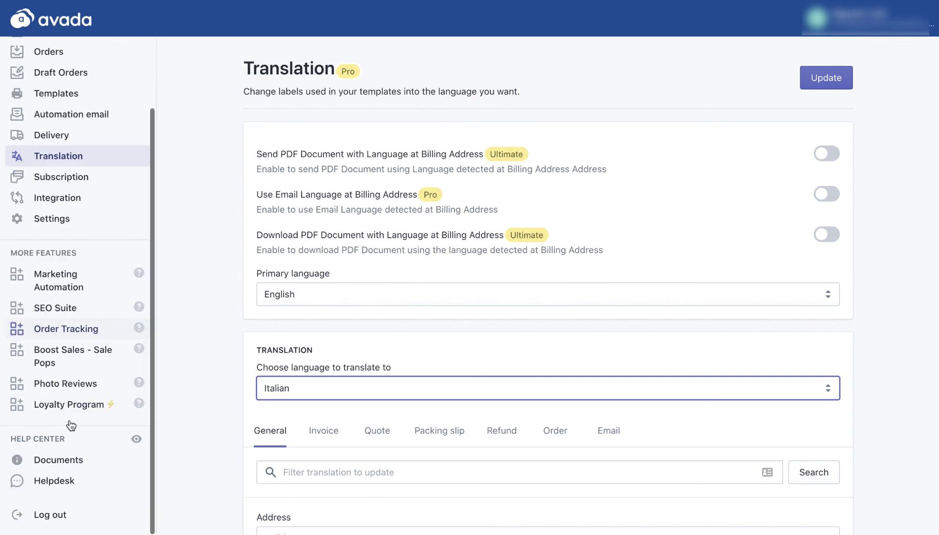
{"action": "left_click", "coordinate": [54, 480]}
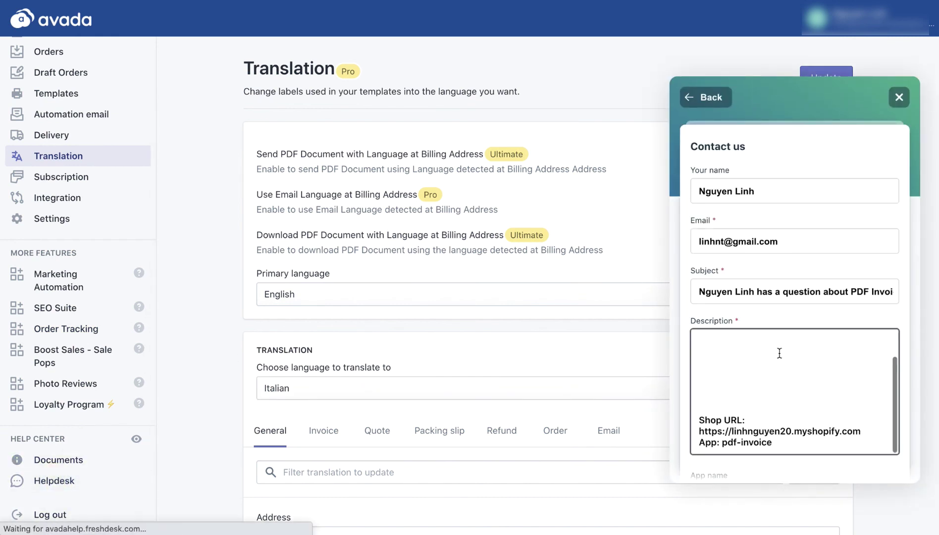